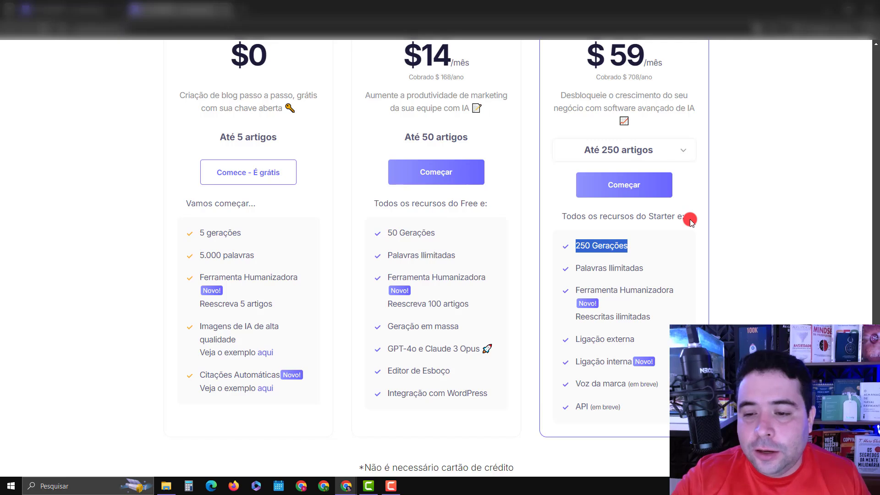
- Examine the Profissional plan's features on the pricing page, including the humanizer tool, unlimited rewrites and external linking
{"action": "left_click_drag", "start_coordinate": [573, 289], "coordinate": [679, 283]}
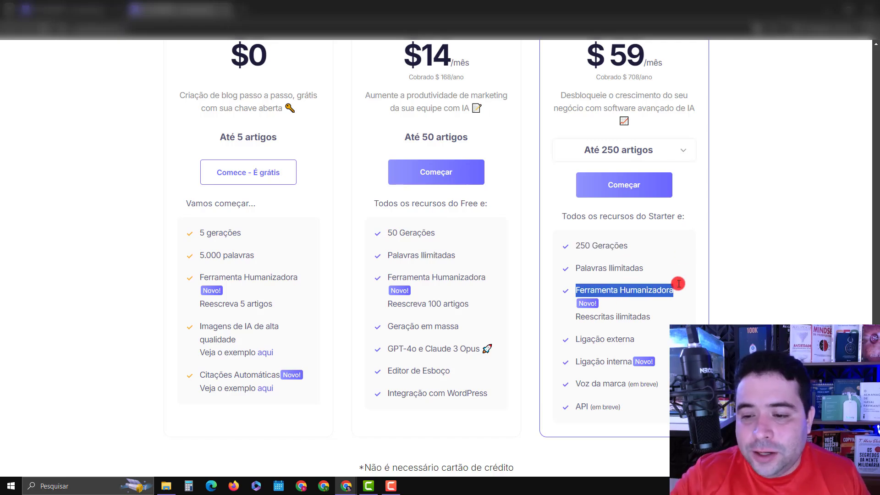
{"action": "left_click_drag", "start_coordinate": [573, 316], "coordinate": [645, 319]}
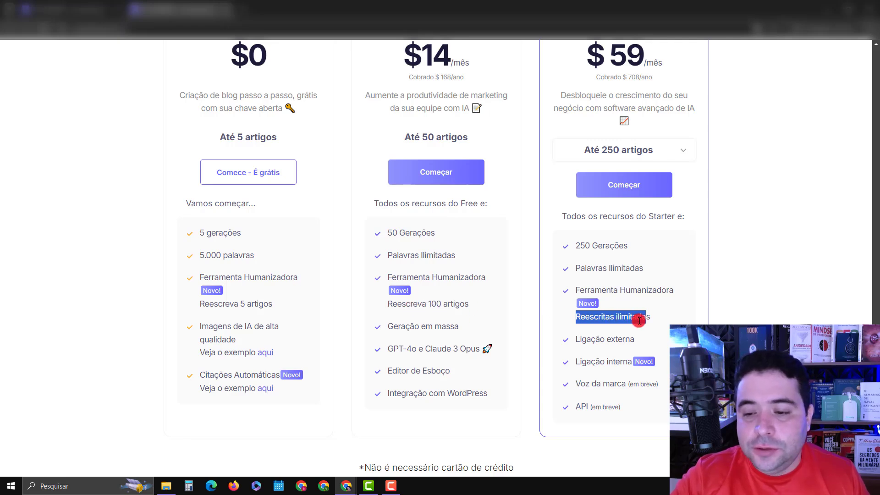
{"action": "left_click_drag", "start_coordinate": [571, 338], "coordinate": [638, 337]}
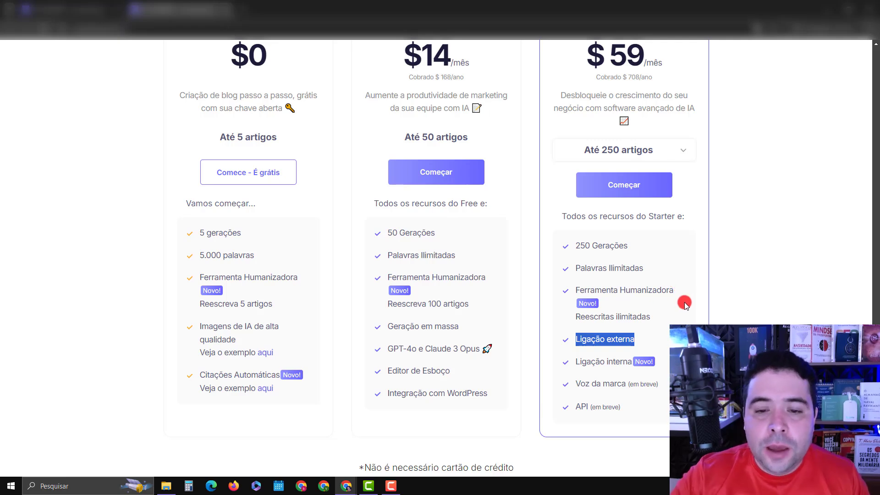
{"action": "scroll", "coordinate": [435, 252], "scroll_direction": "up", "scroll_amount": 1}
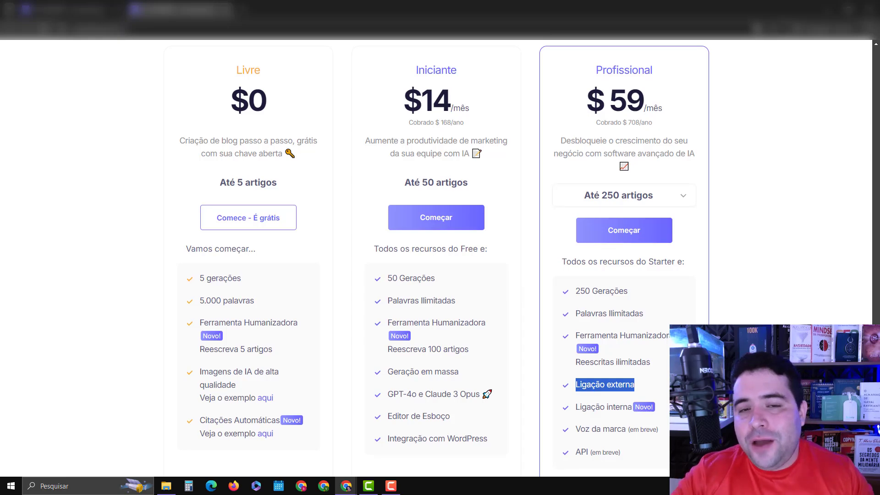
{"action": "scroll", "coordinate": [435, 252], "scroll_direction": "down", "scroll_amount": 1}
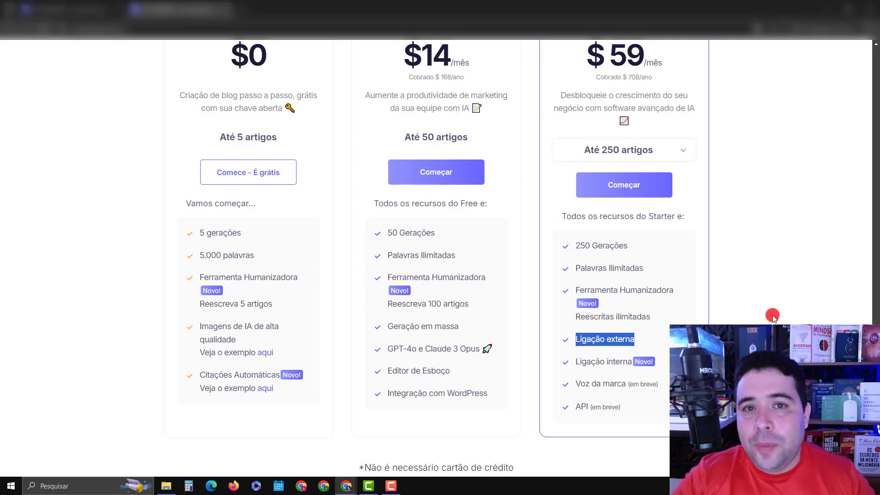
- Switch to the ChatGPT conversation and copy the third title idea of the first list, "Finanças pessoais: como organizar seu orçamento", including its keyword label
{"action": "key", "text": "alt+Tab"}
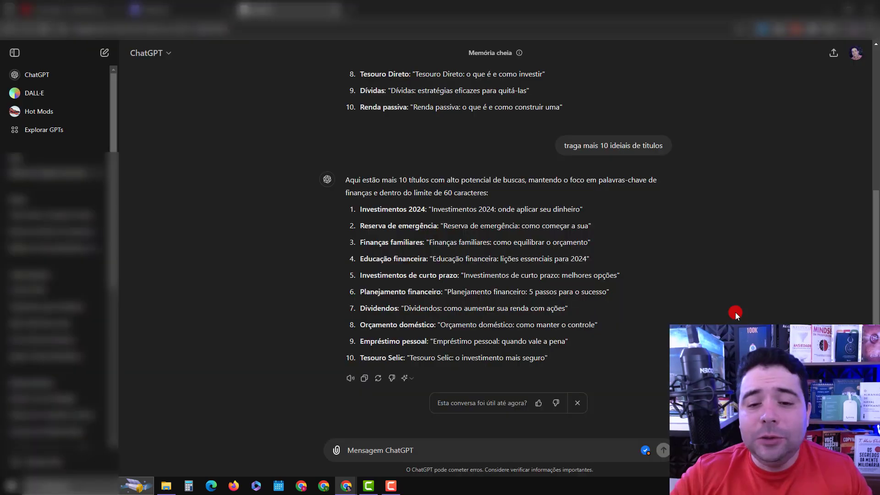
{"action": "scroll", "coordinate": [487, 227], "scroll_direction": "up", "scroll_amount": 5}
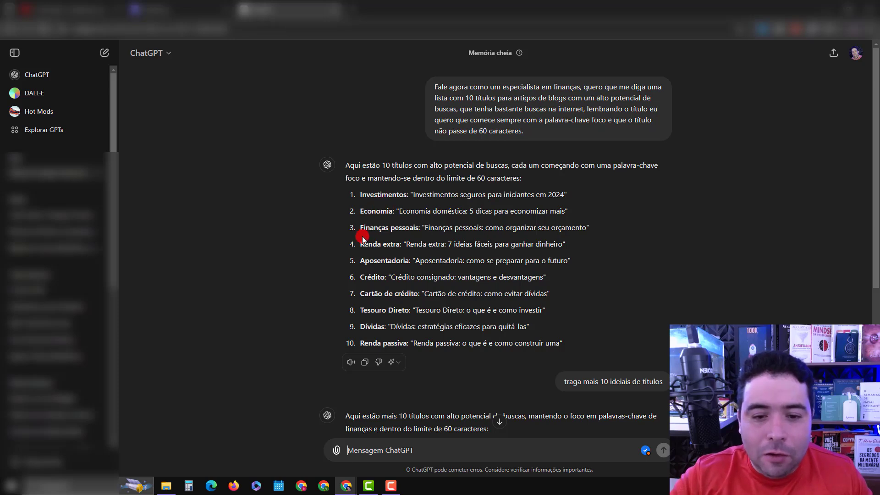
{"action": "left_click_drag", "start_coordinate": [360, 227], "coordinate": [586, 229]}
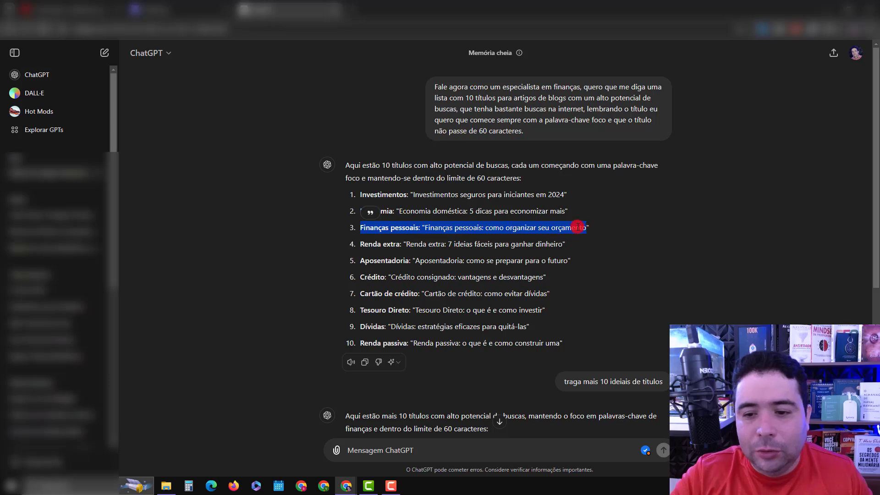
{"action": "right_click", "coordinate": [571, 227]}
{"action": "left_click", "coordinate": [558, 228]}
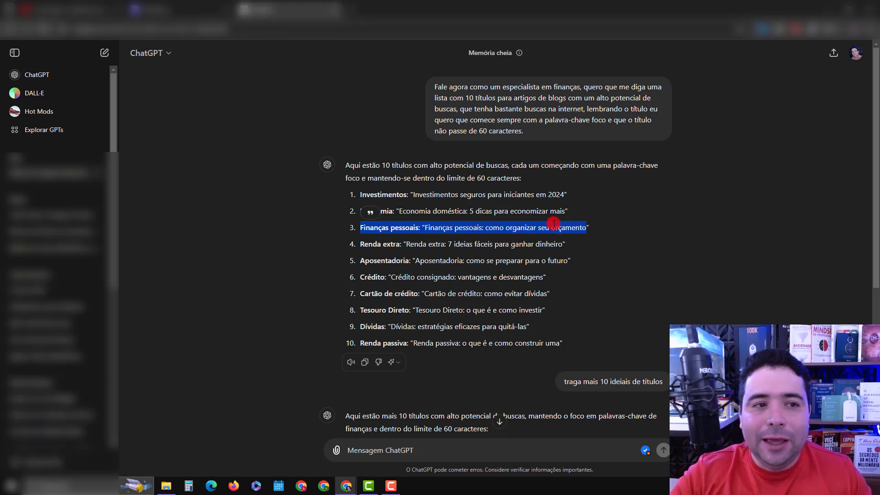
- Switch to SEOWriting.ai, start a 1-Click Blog Post and paste the copied idea as its title
{"action": "left_click", "coordinate": [156, 9]}
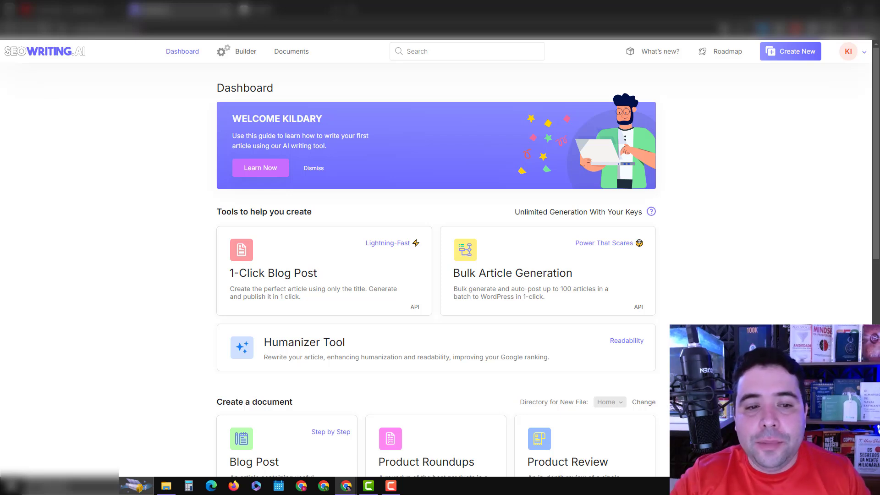
{"action": "left_click", "coordinate": [323, 277]}
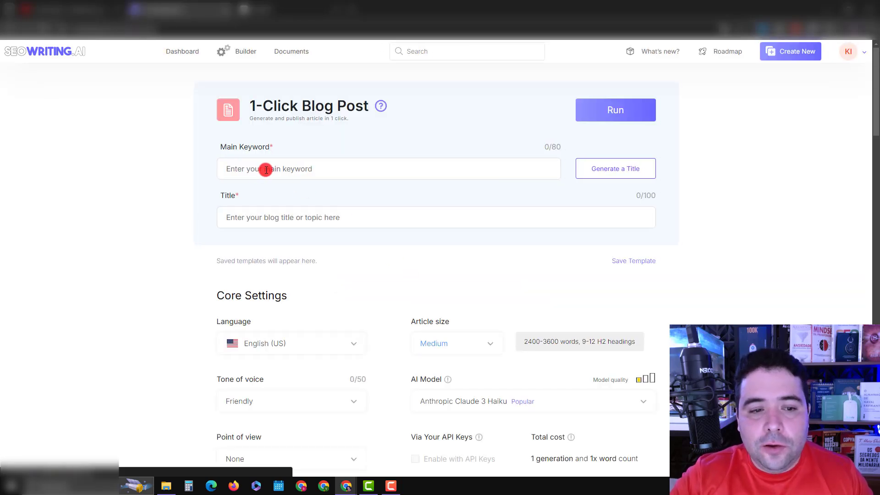
{"action": "left_click", "coordinate": [263, 211]}
{"action": "key", "text": "ctrl+v"}
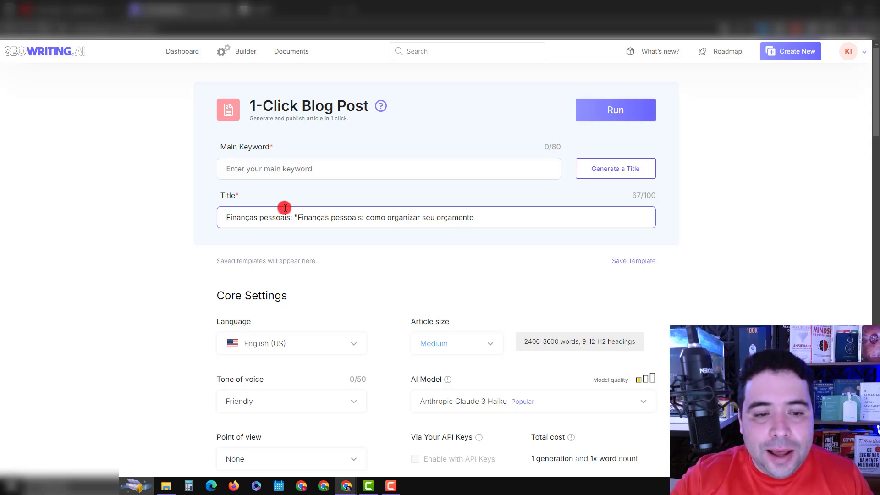
- Copy "Finanças pessoais" from the title into the main keyword
{"action": "left_click_drag", "start_coordinate": [298, 216], "coordinate": [353, 219]}
{"action": "right_click", "coordinate": [353, 220]}
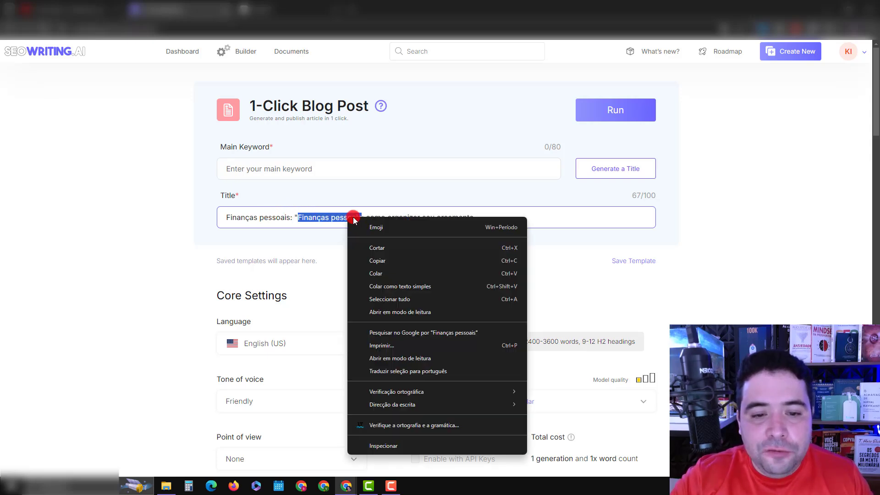
{"action": "left_click", "coordinate": [373, 261]}
{"action": "left_click", "coordinate": [311, 171]}
{"action": "key", "text": "ctrl+v"}
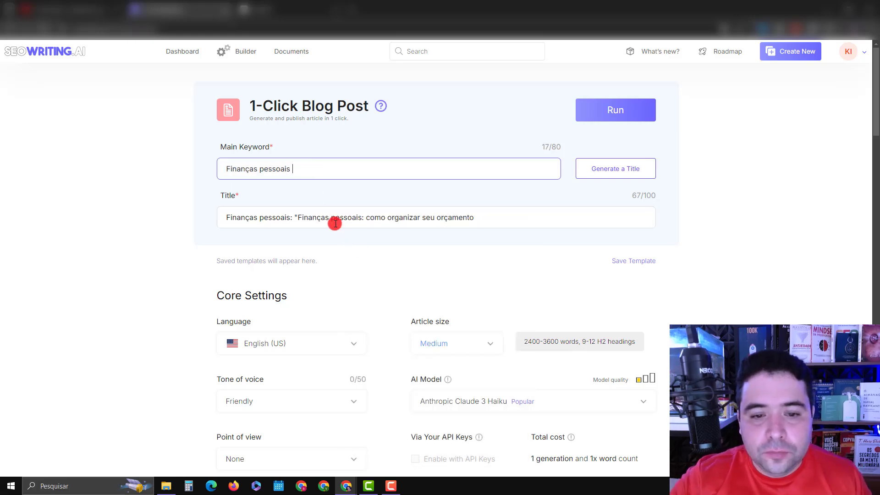
- Append "como organizar seu orçamento" from the title to the main keyword
{"action": "left_click_drag", "start_coordinate": [367, 218], "coordinate": [484, 217]}
{"action": "key", "text": "ctrl+c"}
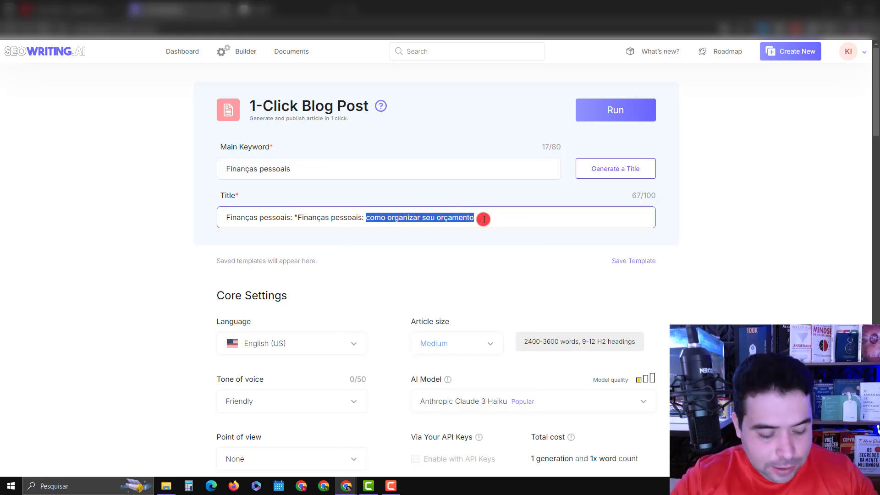
{"action": "left_click", "coordinate": [371, 176]}
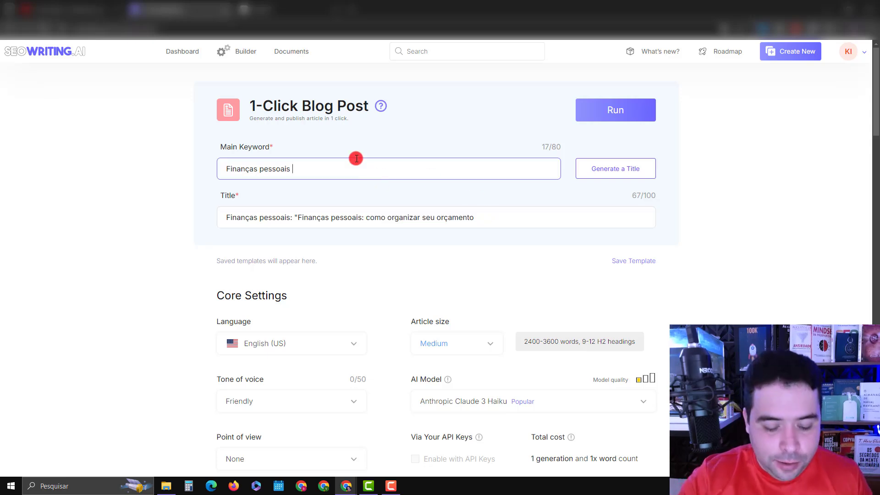
{"action": "key", "text": "ctrl+v"}
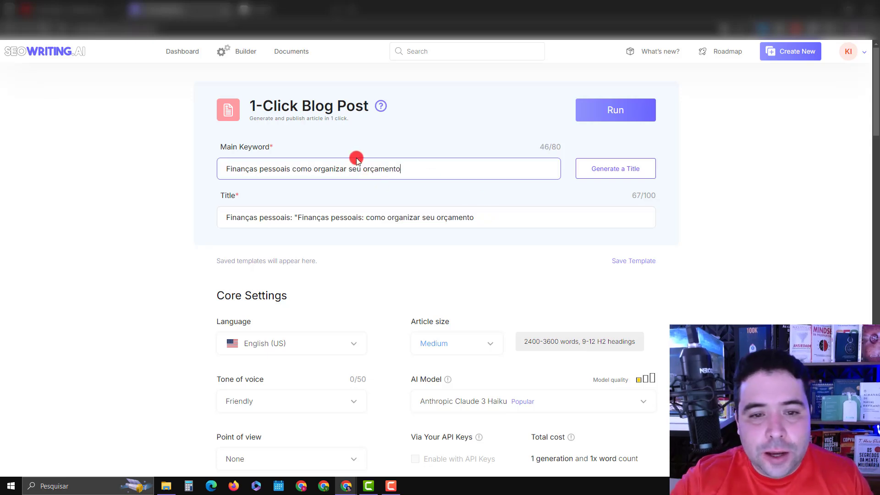
{"action": "left_click", "coordinate": [666, 218]}
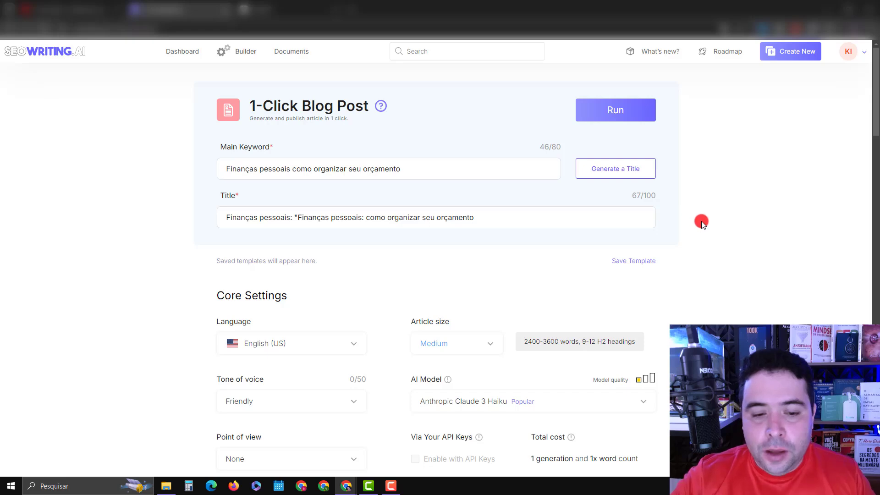
- Set the article language to Portuguese (Brazilian) and the article size to X-Small
{"action": "scroll", "coordinate": [701, 220], "scroll_direction": "down", "scroll_amount": 3}
{"action": "left_click", "coordinate": [351, 210]}
{"action": "left_click", "coordinate": [486, 254]}
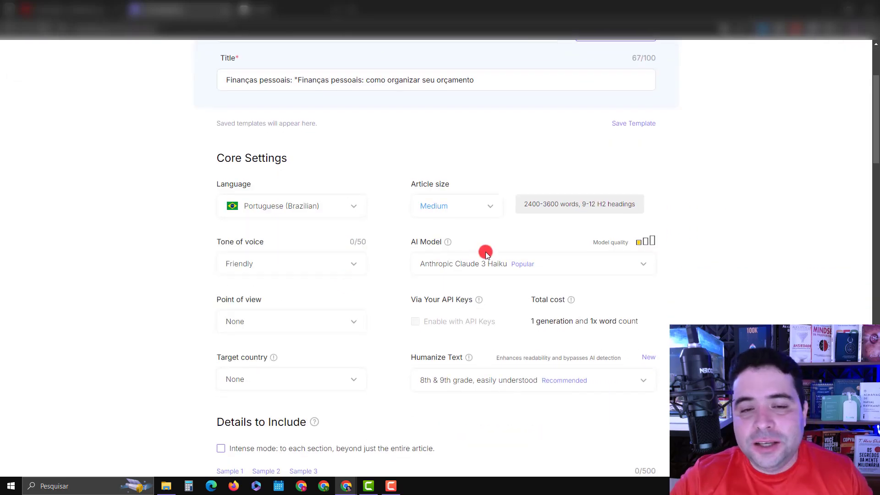
{"action": "left_click", "coordinate": [487, 205]}
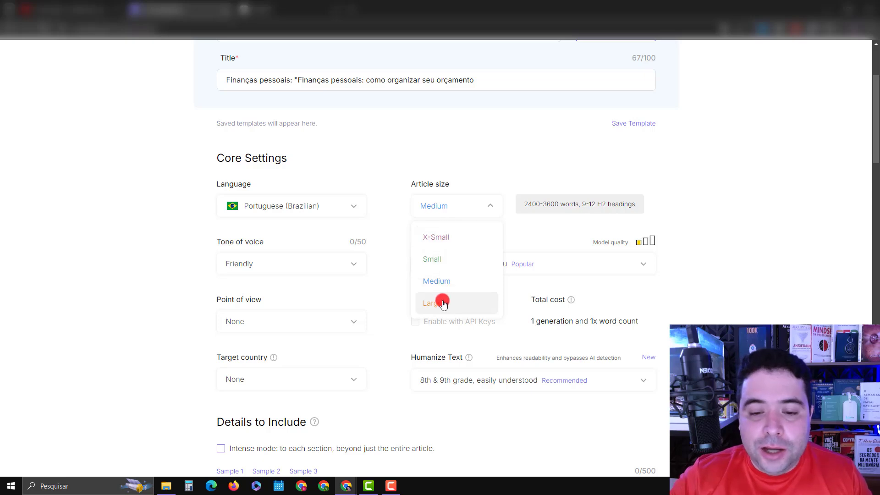
{"action": "left_click", "coordinate": [447, 238]}
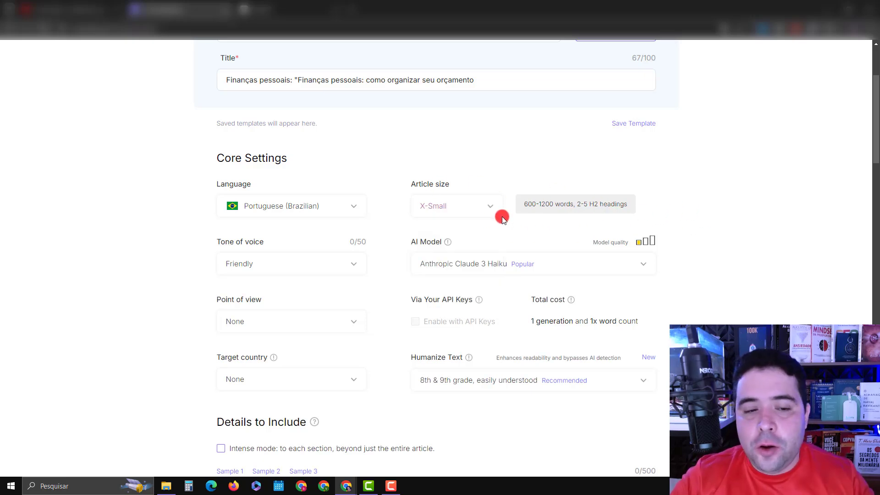
- Set the tone of voice to Professional and translate the page into Portuguese
{"action": "left_click", "coordinate": [353, 268]}
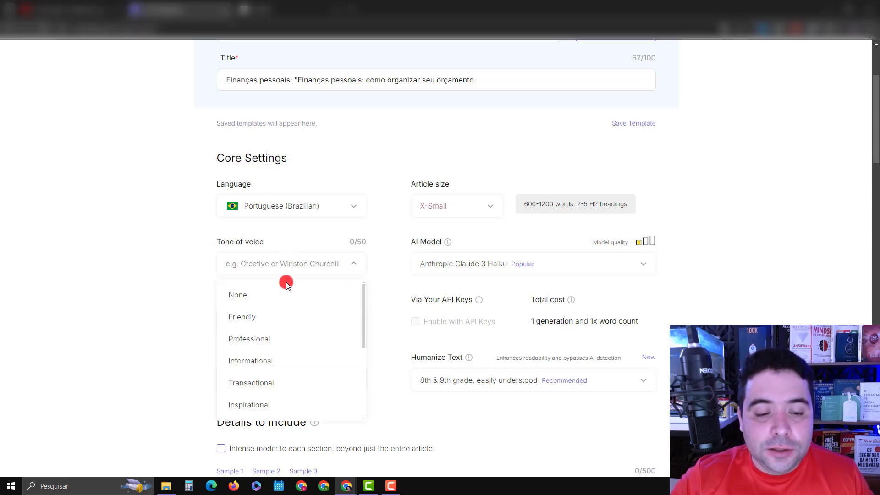
{"action": "left_click", "coordinate": [263, 343]}
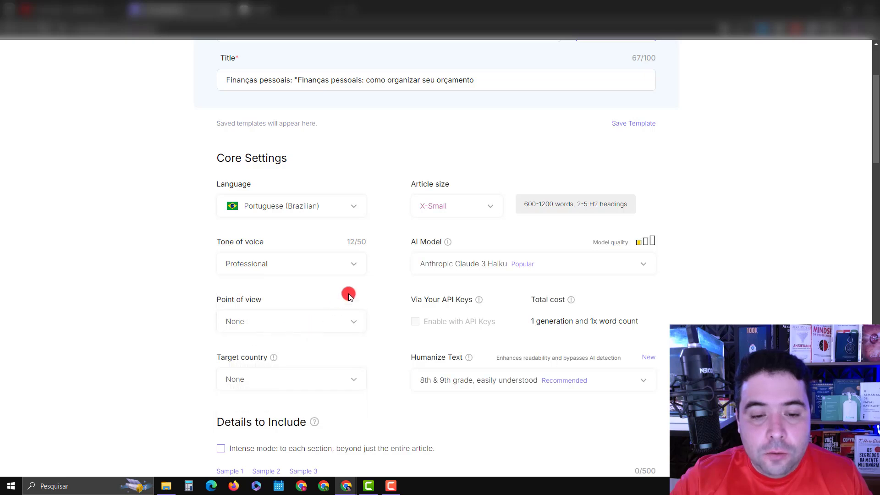
{"action": "right_click", "coordinate": [369, 281]}
{"action": "left_click", "coordinate": [404, 237]}
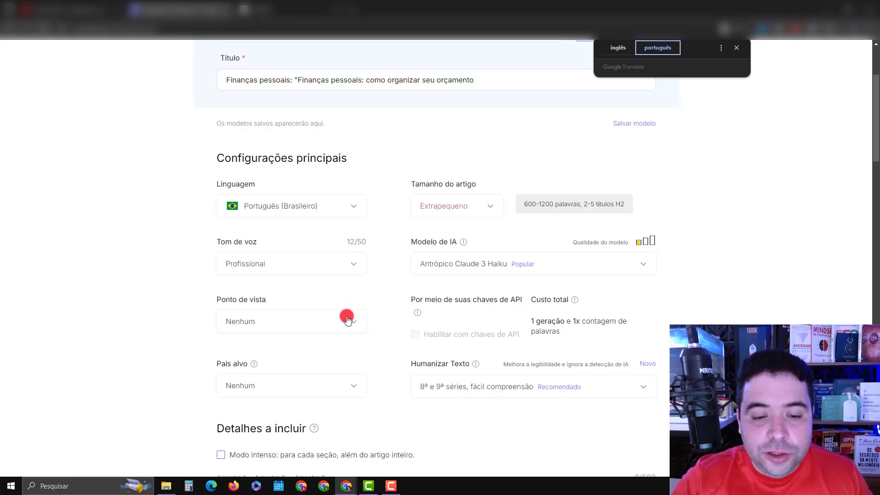
- Set the article's target country to Brasil
{"action": "left_click", "coordinate": [338, 388]}
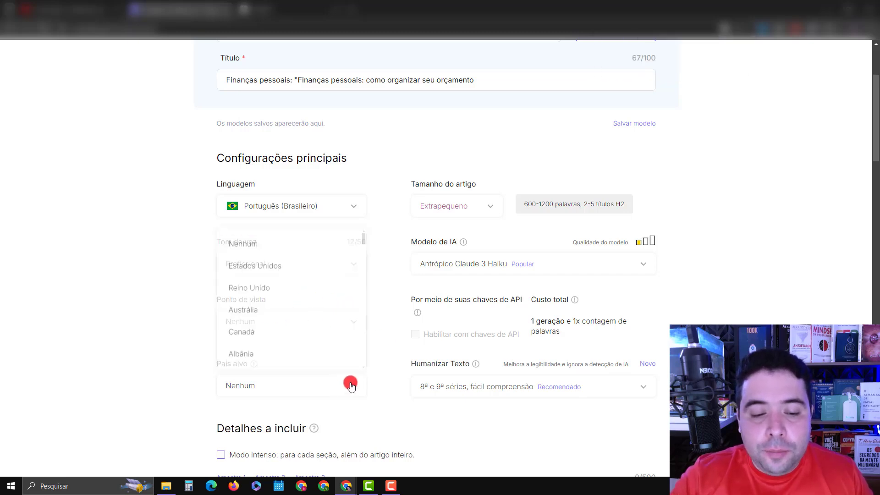
{"action": "scroll", "coordinate": [306, 296], "scroll_direction": "down", "scroll_amount": 4}
{"action": "scroll", "coordinate": [305, 296], "scroll_direction": "down", "scroll_amount": 2}
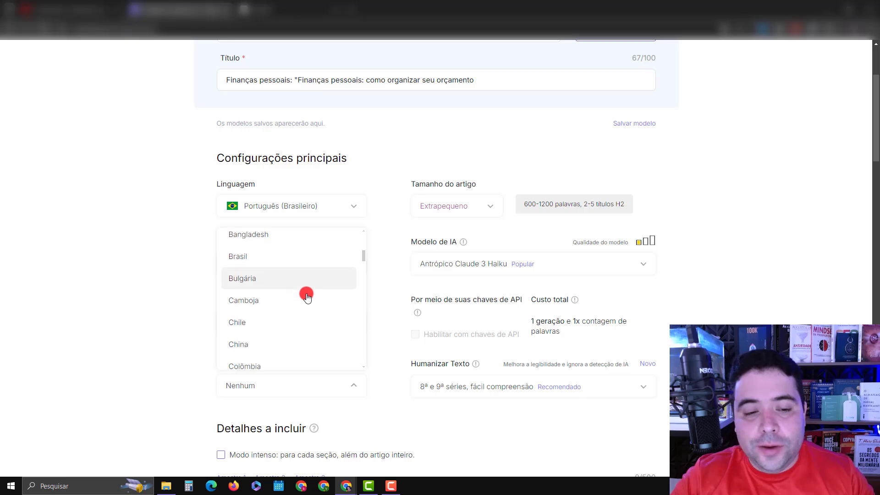
{"action": "left_click", "coordinate": [279, 261]}
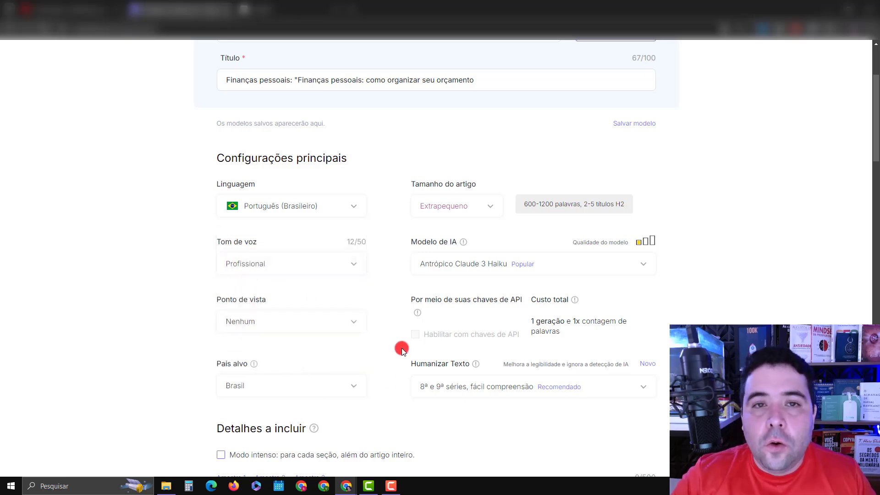
- Try the GPT-4o Último Modelo AI model, check its total cost, and restore Antrópico Claude 3 Haiku
{"action": "left_click", "coordinate": [499, 265]}
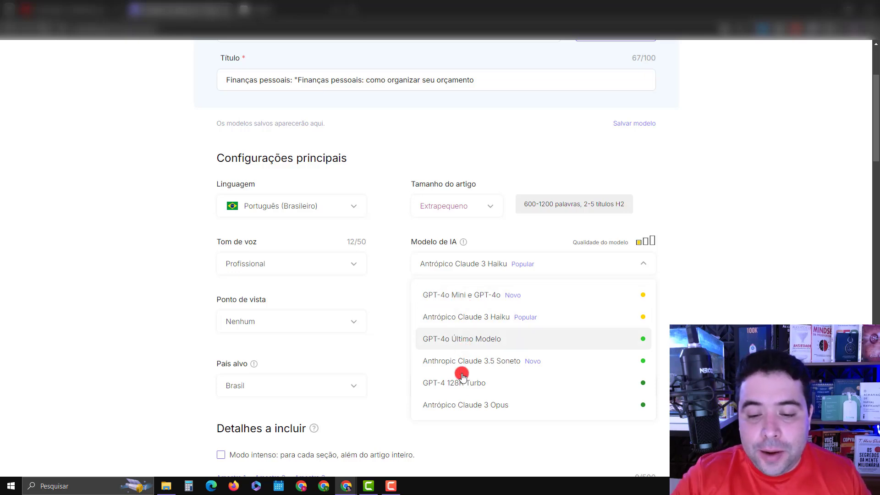
{"action": "left_click", "coordinate": [465, 343]}
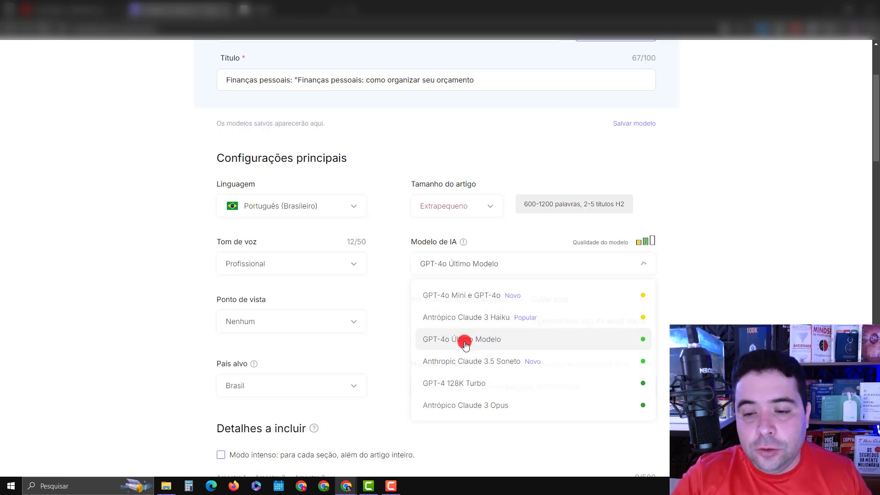
{"action": "left_click_drag", "start_coordinate": [526, 320], "coordinate": [546, 321]}
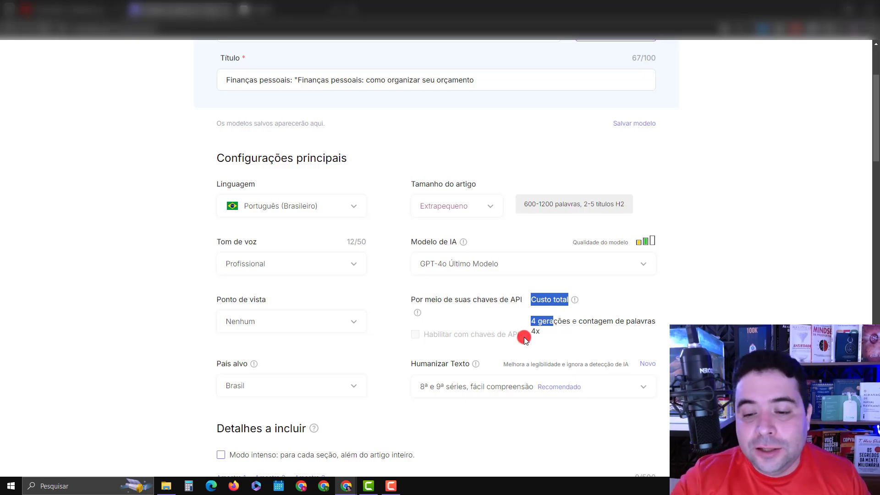
{"action": "left_click", "coordinate": [614, 303]}
{"action": "left_click", "coordinate": [607, 260]}
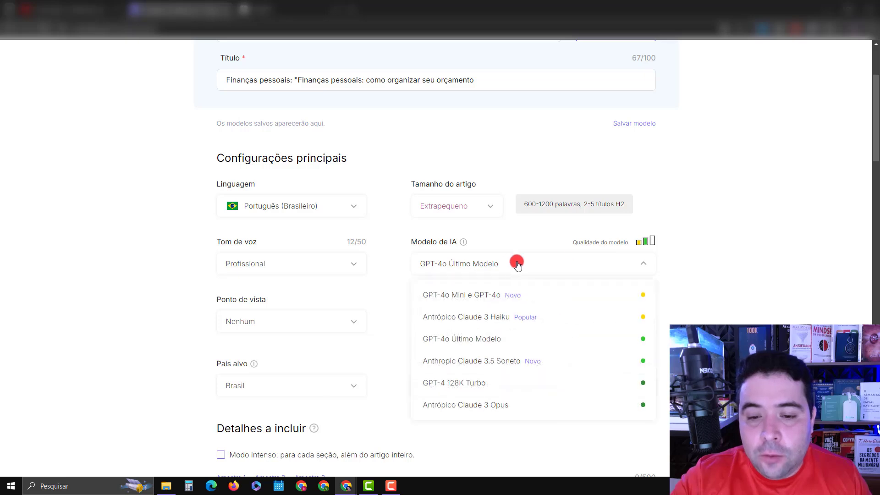
{"action": "left_click", "coordinate": [477, 314]}
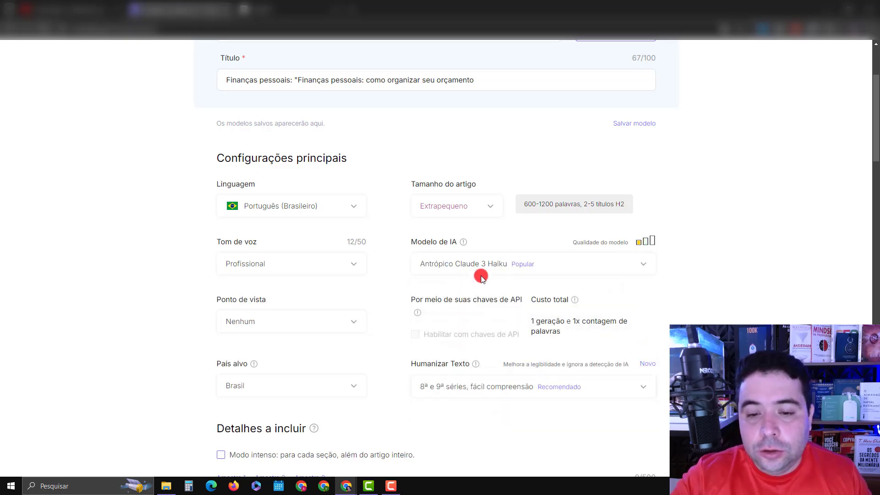
- Set the AI image style to Cinematográfico and the image size to 1280×704 (20:11)
{"action": "scroll", "coordinate": [415, 291], "scroll_direction": "down", "scroll_amount": 3}
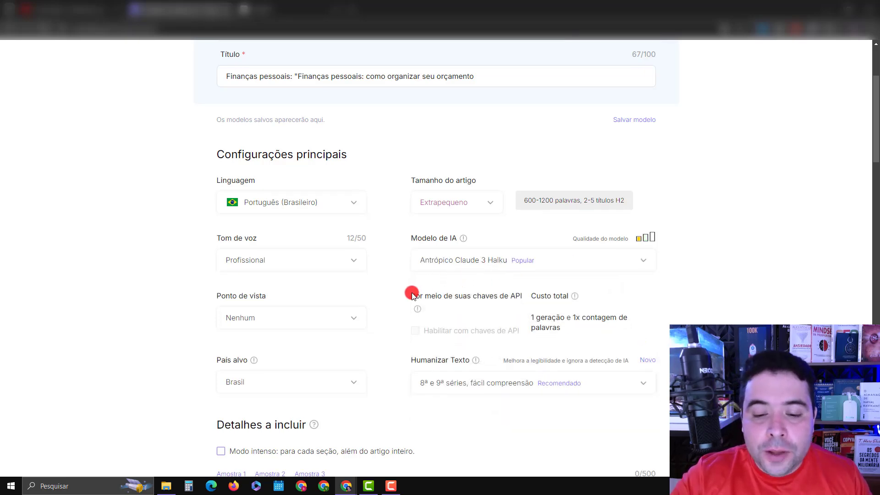
{"action": "scroll", "coordinate": [430, 316], "scroll_direction": "down", "scroll_amount": 2}
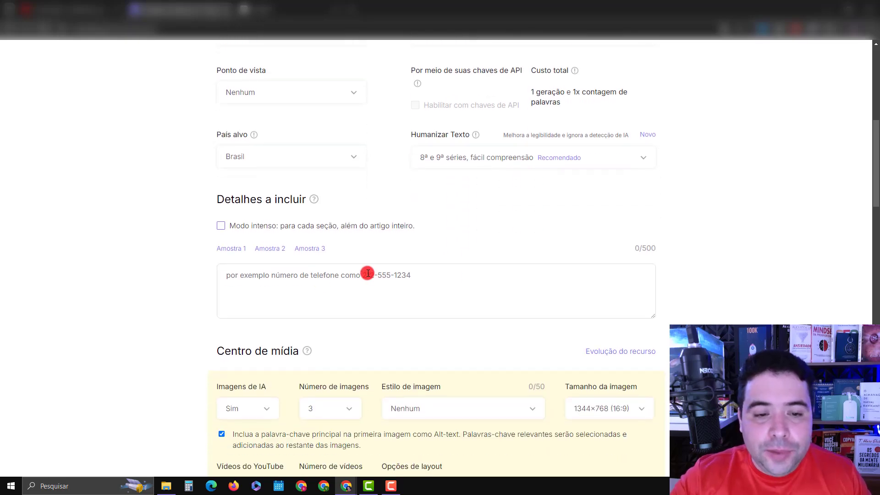
{"action": "scroll", "coordinate": [429, 281], "scroll_direction": "down", "scroll_amount": 2}
{"action": "scroll", "coordinate": [345, 274], "scroll_direction": "down", "scroll_amount": 2}
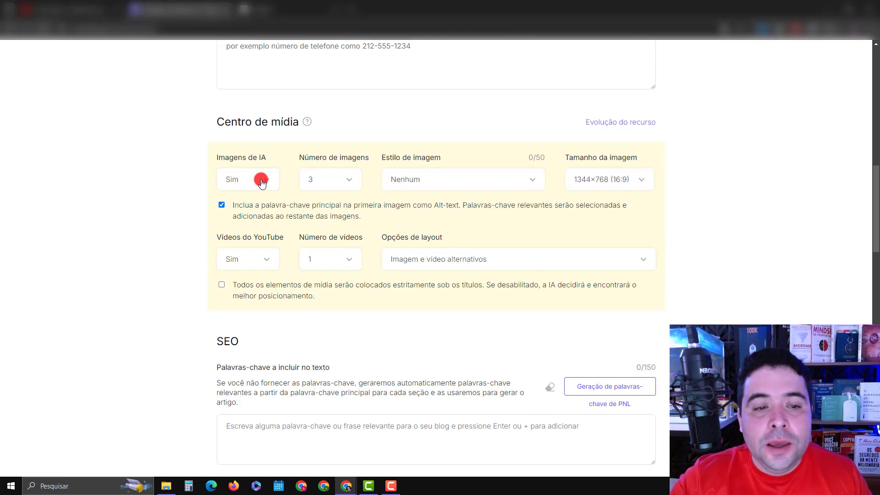
{"action": "left_click", "coordinate": [398, 183]}
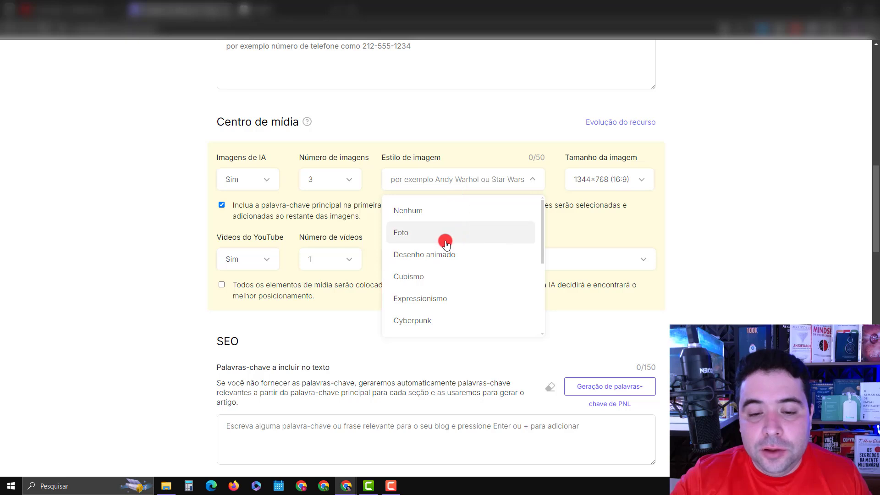
{"action": "scroll", "coordinate": [440, 244], "scroll_direction": "down", "scroll_amount": 2}
{"action": "left_click", "coordinate": [419, 274]}
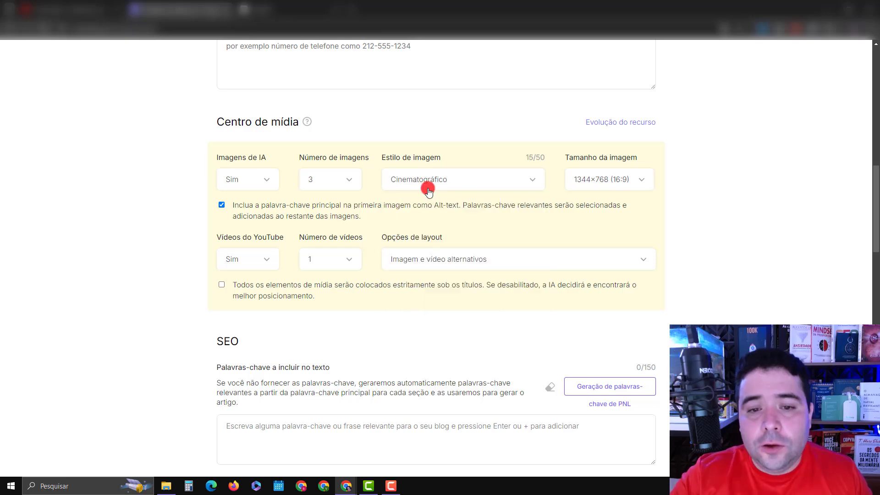
{"action": "left_click", "coordinate": [620, 181]}
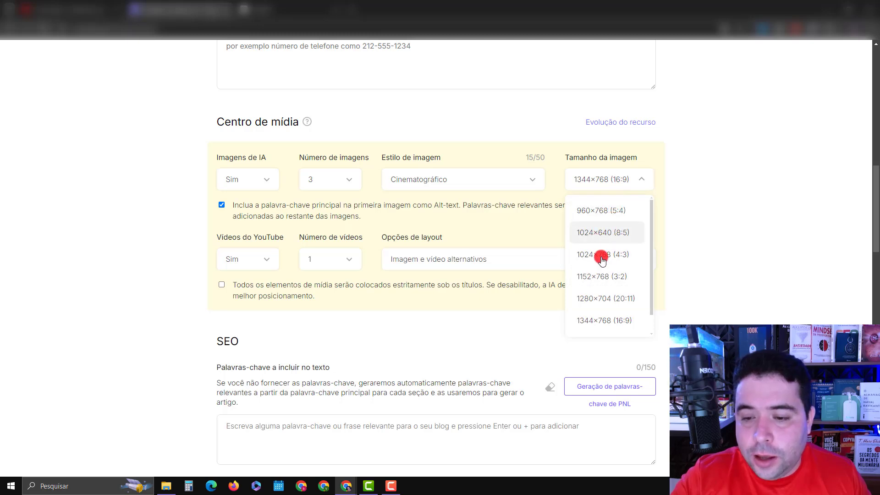
{"action": "left_click", "coordinate": [594, 299]}
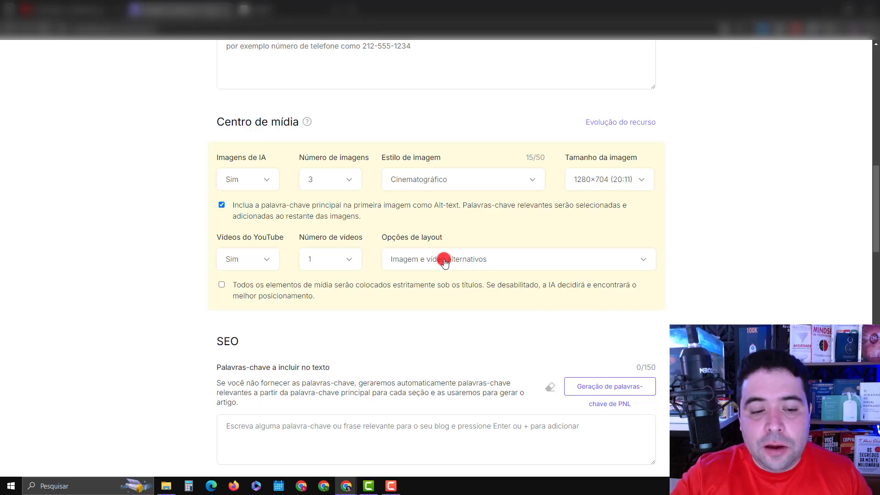
- Generate NLP keywords to include in the text and remove the unrelated keyword "controle de colesterol"
{"action": "scroll", "coordinate": [454, 264], "scroll_direction": "down", "scroll_amount": 4}
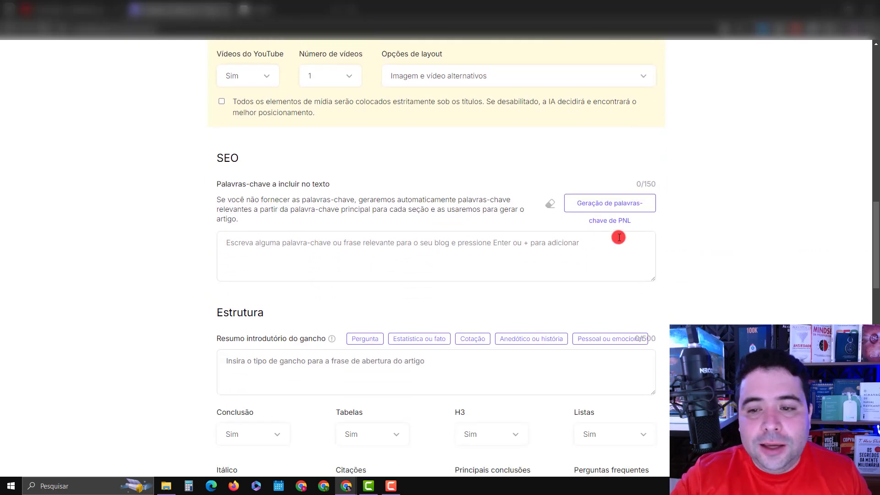
{"action": "left_click", "coordinate": [604, 200]}
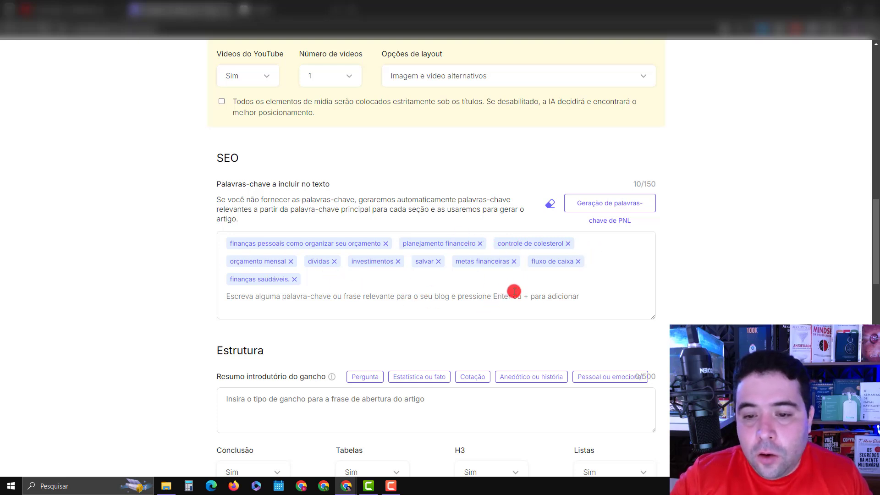
{"action": "left_click", "coordinate": [569, 244]}
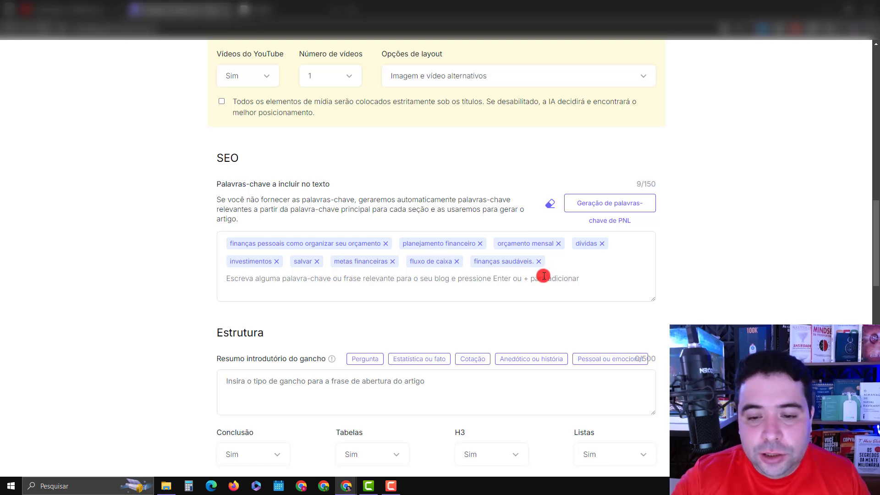
- Use the Pergunta template for the introductory hook and set Principais conclusões to Não in the article structure
{"action": "scroll", "coordinate": [716, 287], "scroll_direction": "down", "scroll_amount": 3}
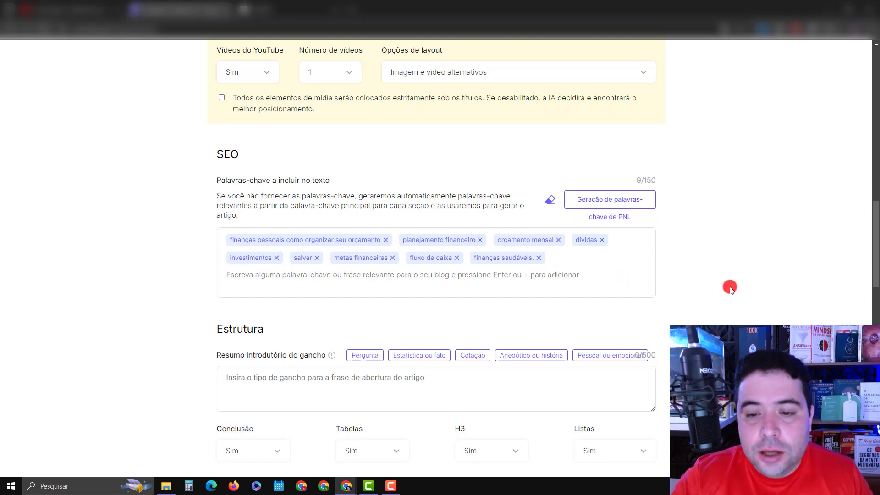
{"action": "left_click", "coordinate": [365, 221]}
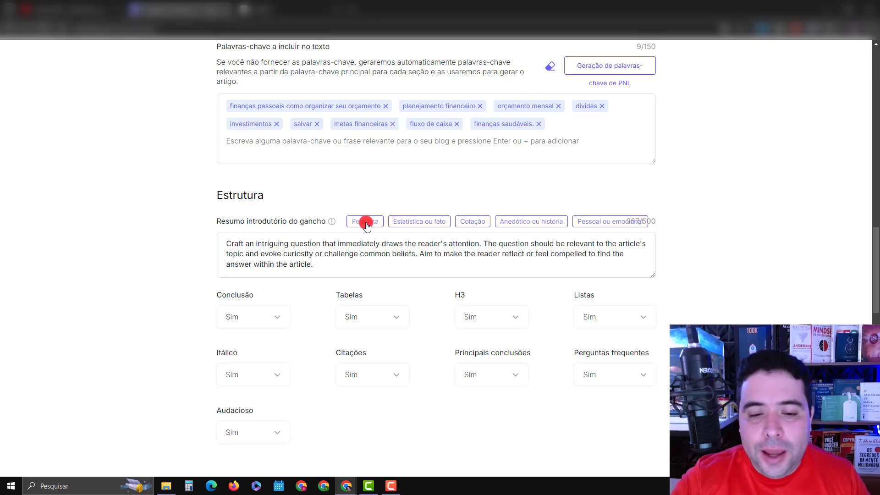
{"action": "scroll", "coordinate": [401, 269], "scroll_direction": "down", "scroll_amount": 2}
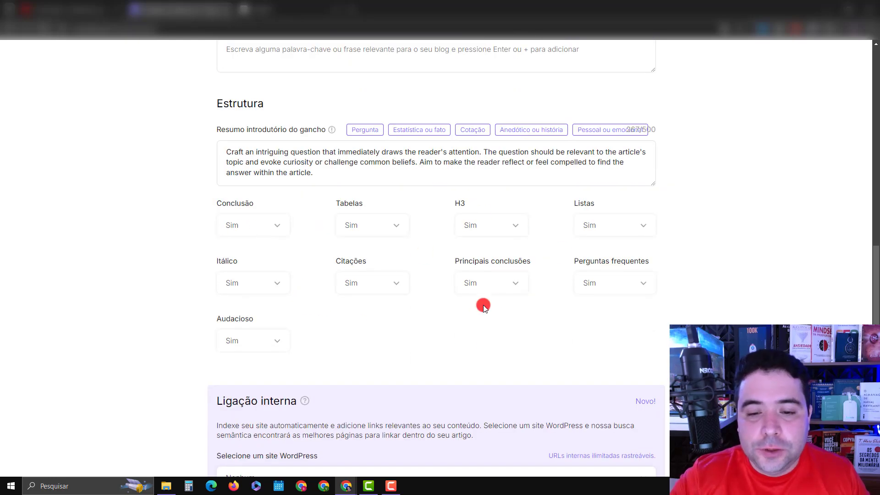
{"action": "left_click", "coordinate": [488, 284]}
{"action": "left_click", "coordinate": [489, 308]}
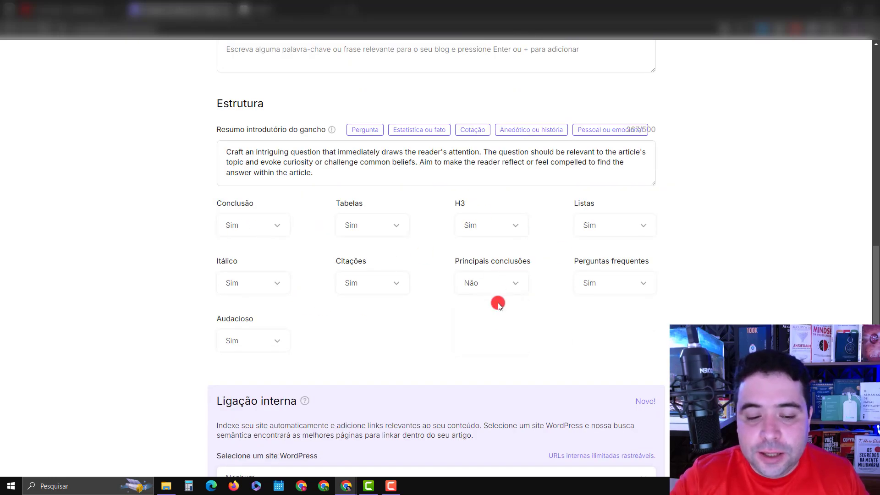
- Set the external link type to Automático and the link attributes to Doseguir
{"action": "scroll", "coordinate": [497, 302], "scroll_direction": "down", "scroll_amount": 3}
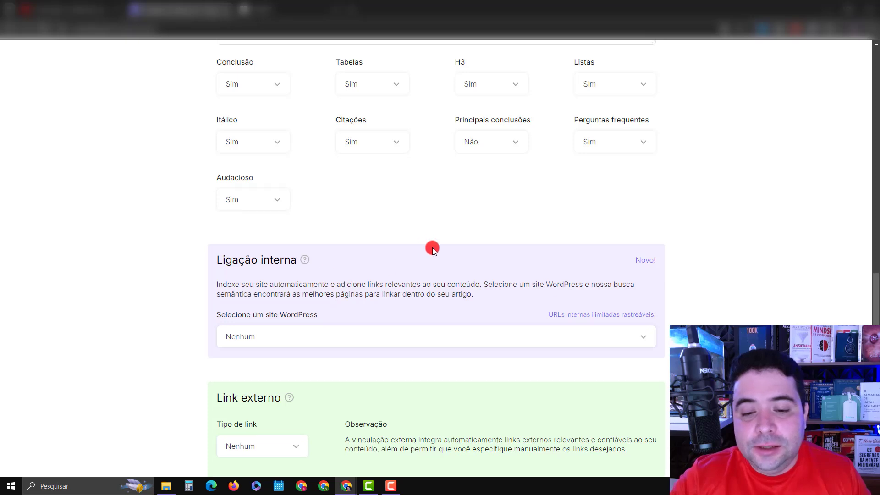
{"action": "scroll", "coordinate": [432, 248], "scroll_direction": "down", "scroll_amount": 2}
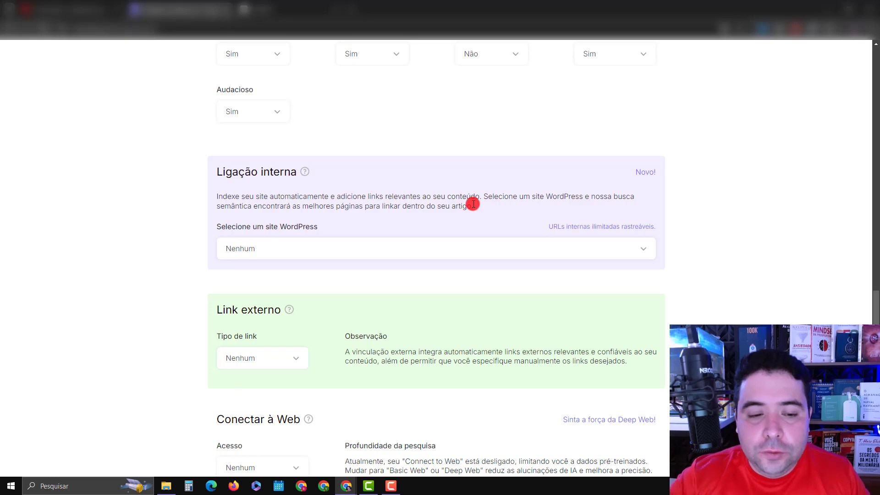
{"action": "scroll", "coordinate": [299, 311], "scroll_direction": "down", "scroll_amount": 1}
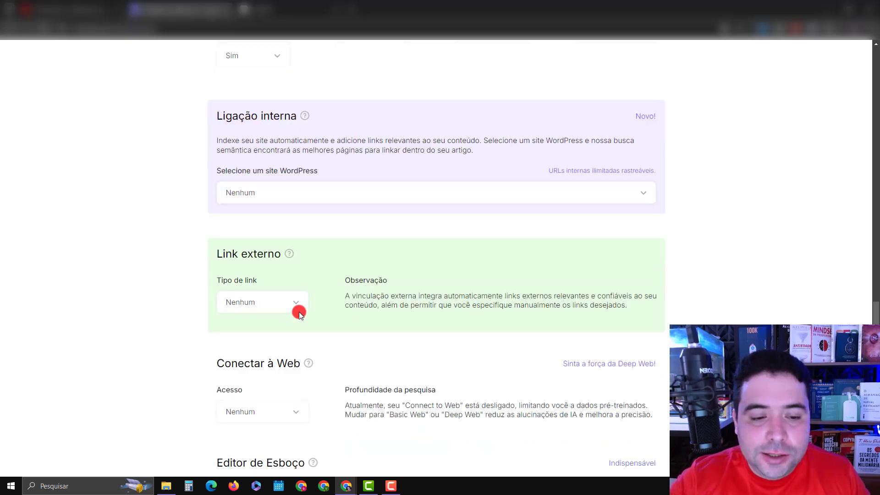
{"action": "scroll", "coordinate": [299, 312], "scroll_direction": "down", "scroll_amount": 2}
{"action": "left_click", "coordinate": [296, 228]}
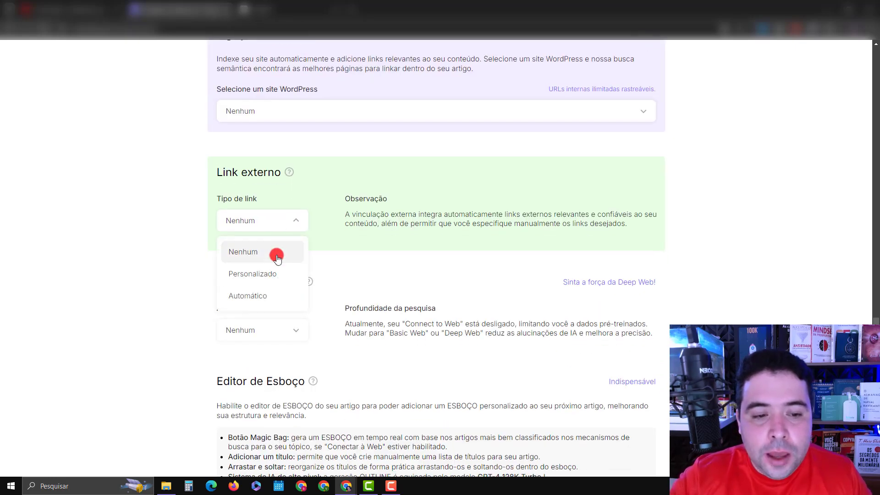
{"action": "left_click", "coordinate": [263, 295]}
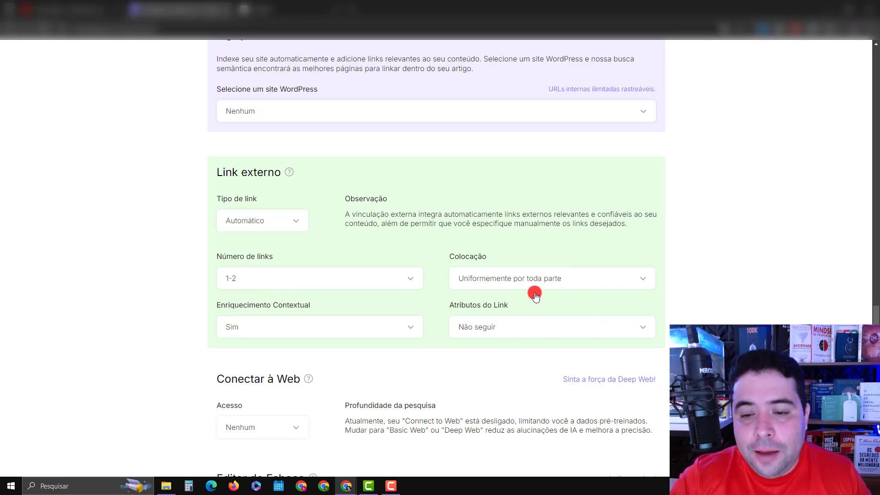
{"action": "left_click", "coordinate": [528, 327]}
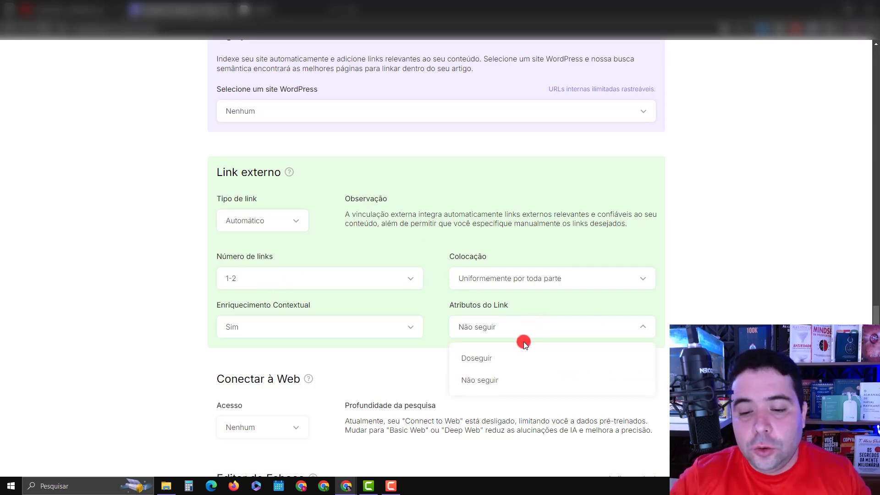
{"action": "left_click", "coordinate": [509, 356]}
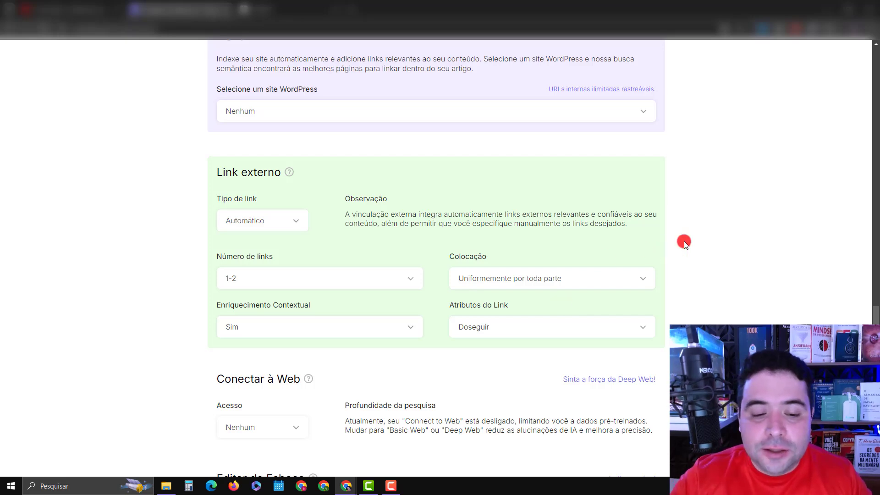
- Set the web connection access to Rede profunda with Pesquisa em tempo real as the search source
{"action": "scroll", "coordinate": [700, 251], "scroll_direction": "down", "scroll_amount": 5}
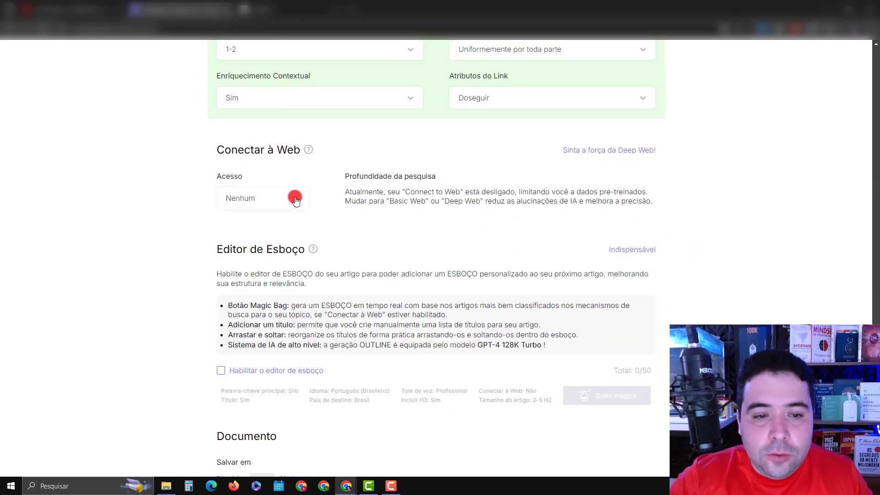
{"action": "left_click", "coordinate": [294, 199]}
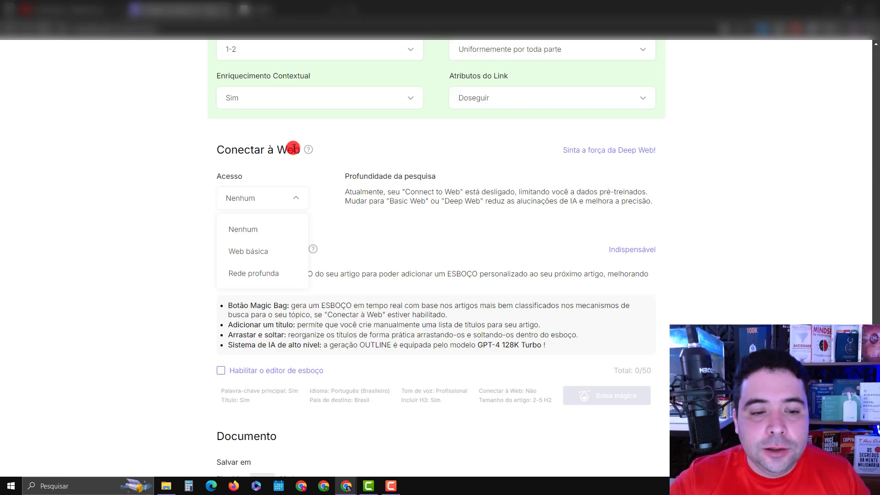
{"action": "left_click", "coordinate": [252, 274]}
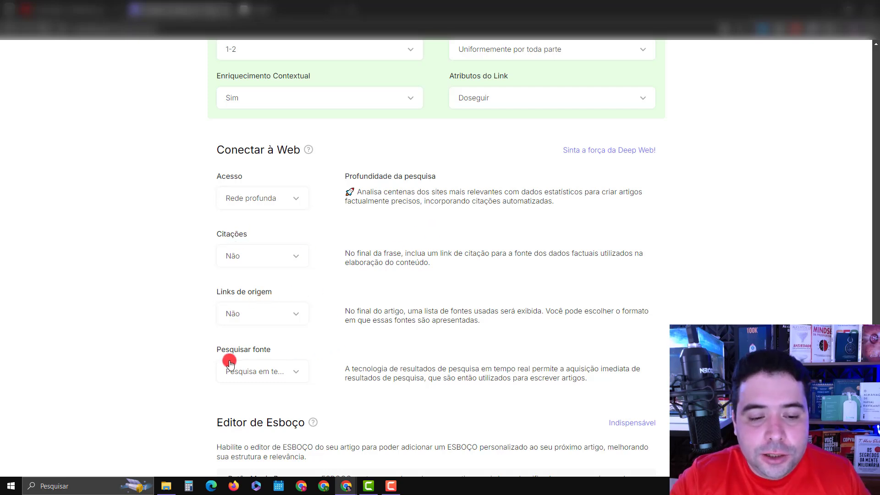
{"action": "scroll", "coordinate": [334, 337], "scroll_direction": "down", "scroll_amount": 2}
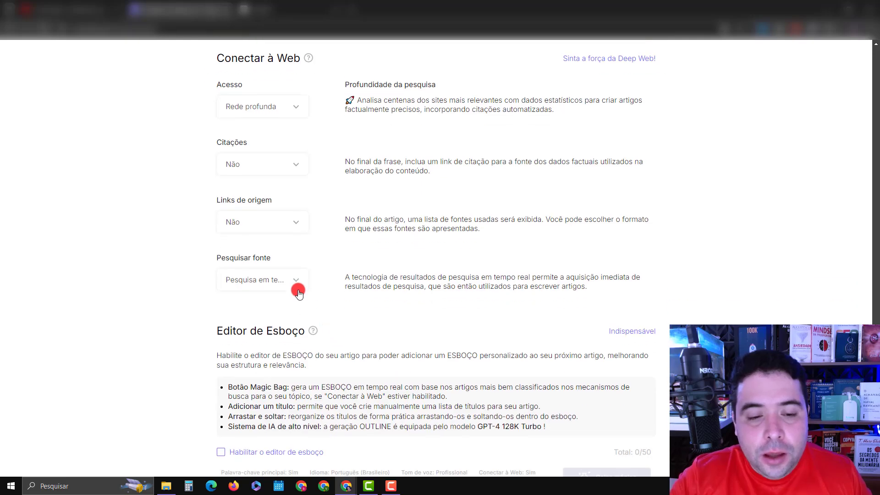
{"action": "left_click", "coordinate": [294, 281]}
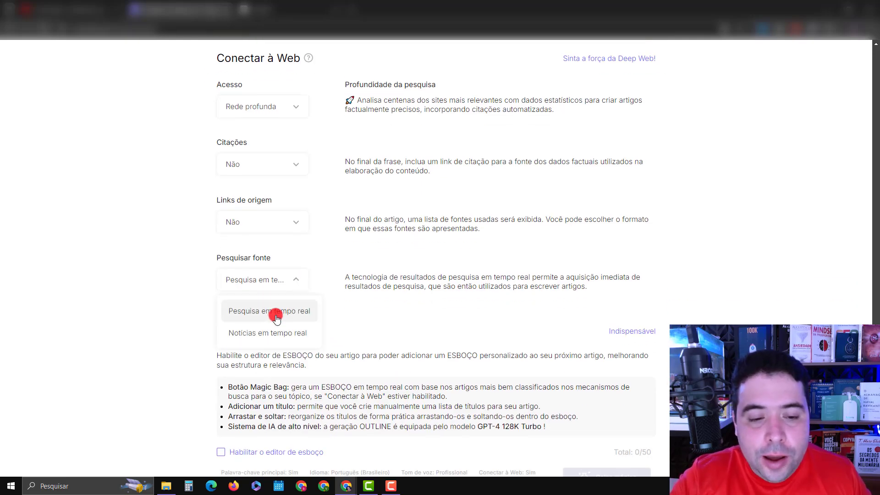
{"action": "left_click", "coordinate": [261, 311]}
- Enable the outline editor, generate the article outline with Bolsa mágica, and review its headings
{"action": "scroll", "coordinate": [413, 307], "scroll_direction": "down", "scroll_amount": 2}
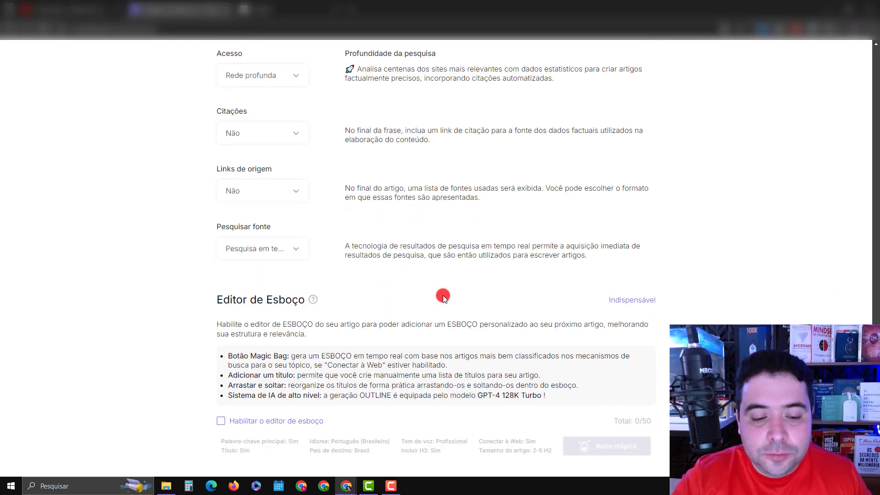
{"action": "left_click", "coordinate": [221, 360]}
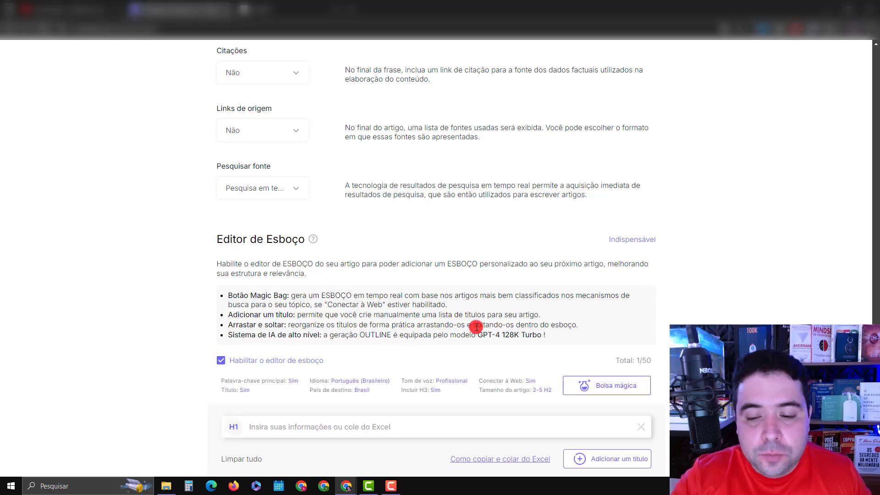
{"action": "scroll", "coordinate": [591, 319], "scroll_direction": "down", "scroll_amount": 2}
{"action": "left_click", "coordinate": [593, 294]}
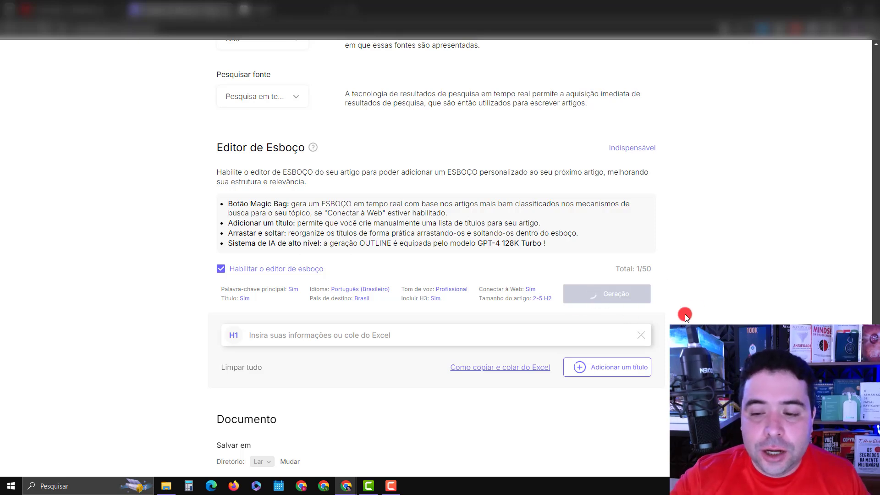
{"action": "scroll", "coordinate": [705, 294], "scroll_direction": "down", "scroll_amount": 3}
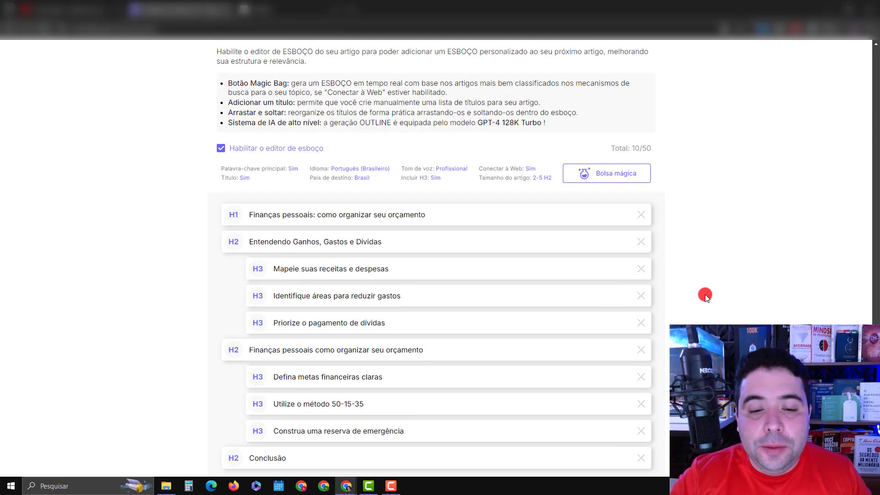
{"action": "scroll", "coordinate": [705, 294], "scroll_direction": "down", "scroll_amount": 3}
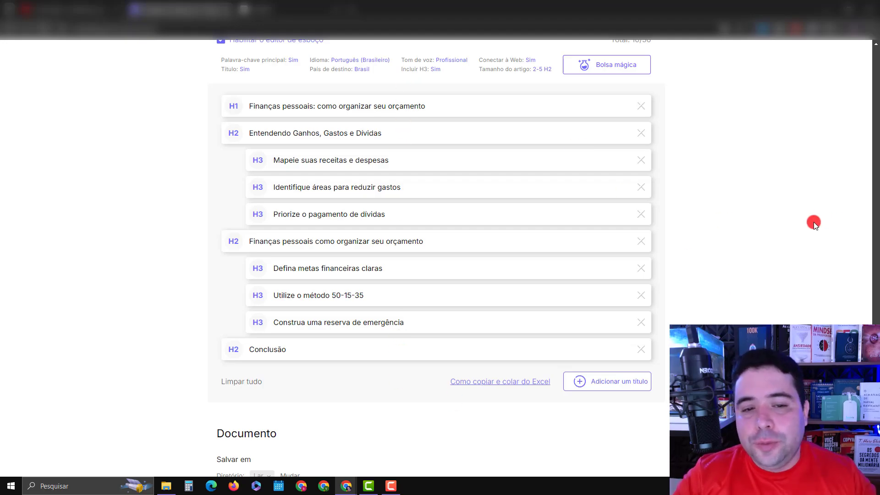
- Run the blog post generation and open the finished article "Finanças pessoais como organizar seu orçamento"
{"action": "scroll", "coordinate": [813, 222], "scroll_direction": "up", "scroll_amount": 3}
{"action": "scroll", "coordinate": [814, 223], "scroll_direction": "up", "scroll_amount": 20}
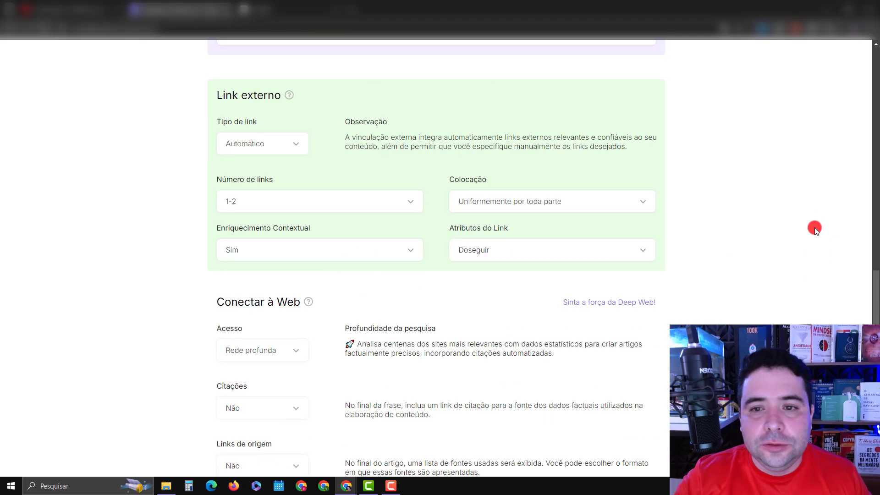
{"action": "scroll", "coordinate": [812, 230], "scroll_direction": "up", "scroll_amount": 15}
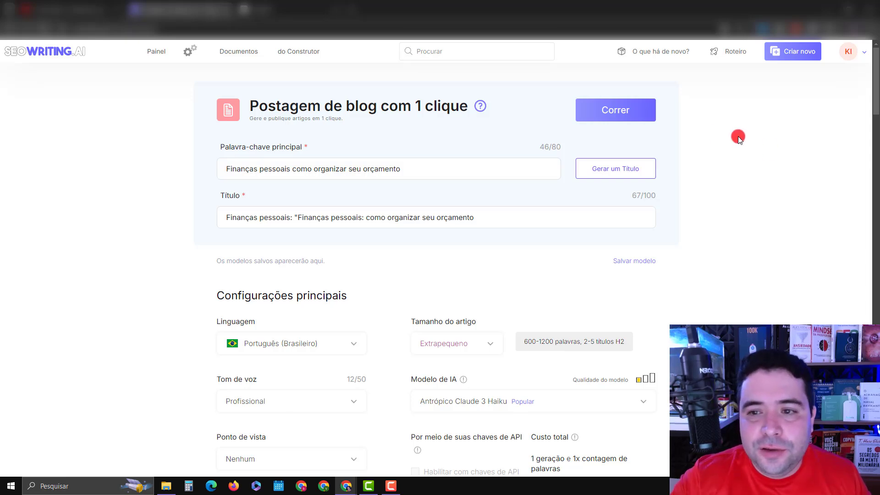
{"action": "left_click", "coordinate": [627, 112]}
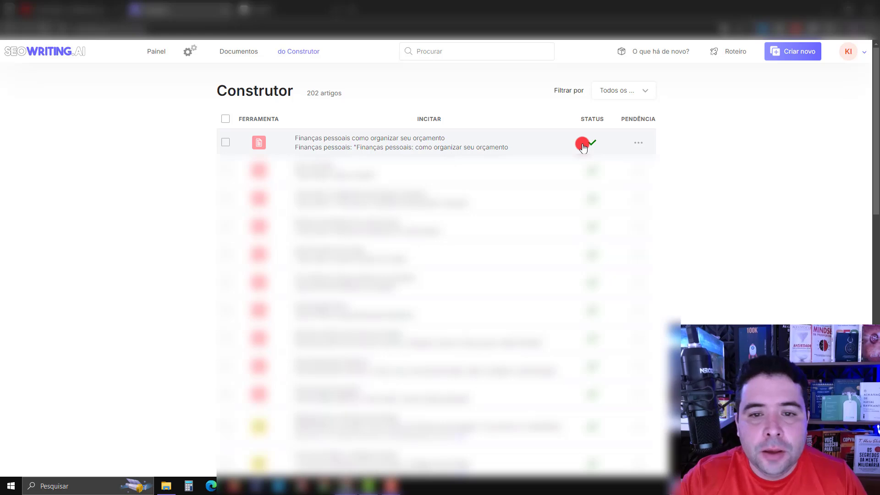
{"action": "left_click", "coordinate": [462, 142]}
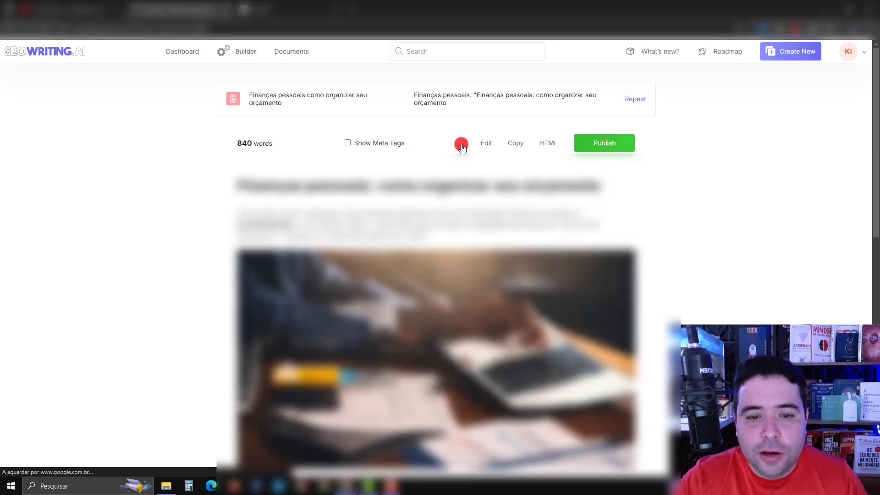
{"action": "scroll", "coordinate": [573, 253], "scroll_direction": "down", "scroll_amount": 1}
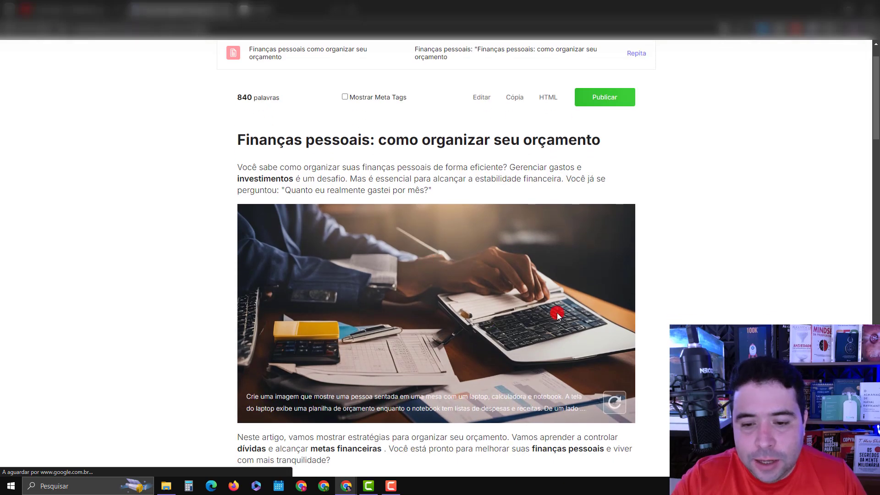